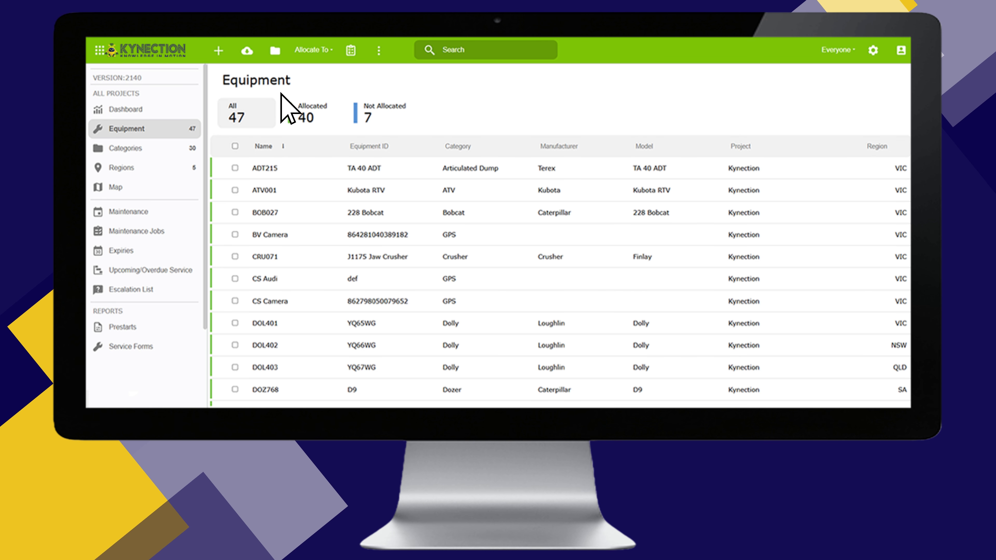
Browse the equipment categories, open an equipment record from the Plant - Large list and show its download options
{"action": "left_click", "coordinate": [164, 149]}
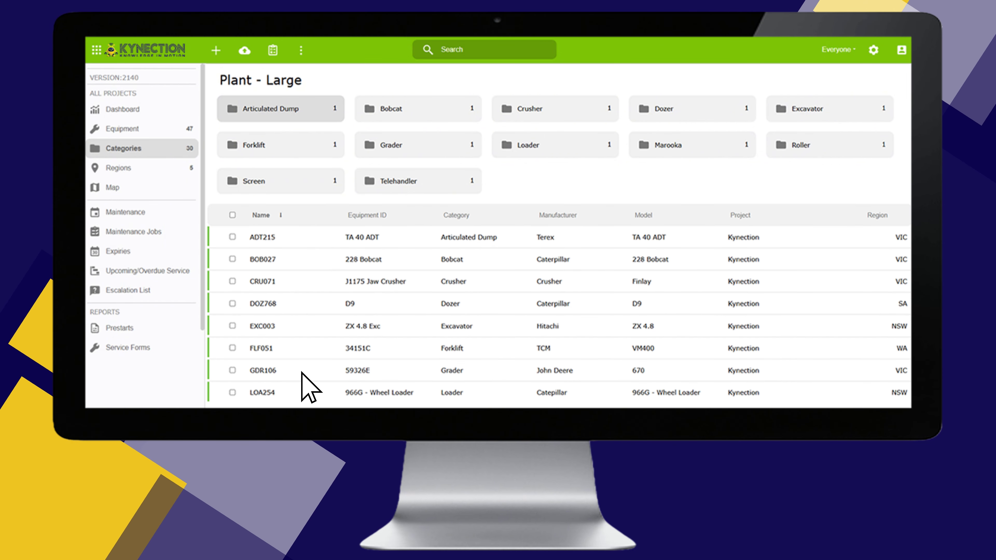
{"action": "left_click", "coordinate": [276, 238]}
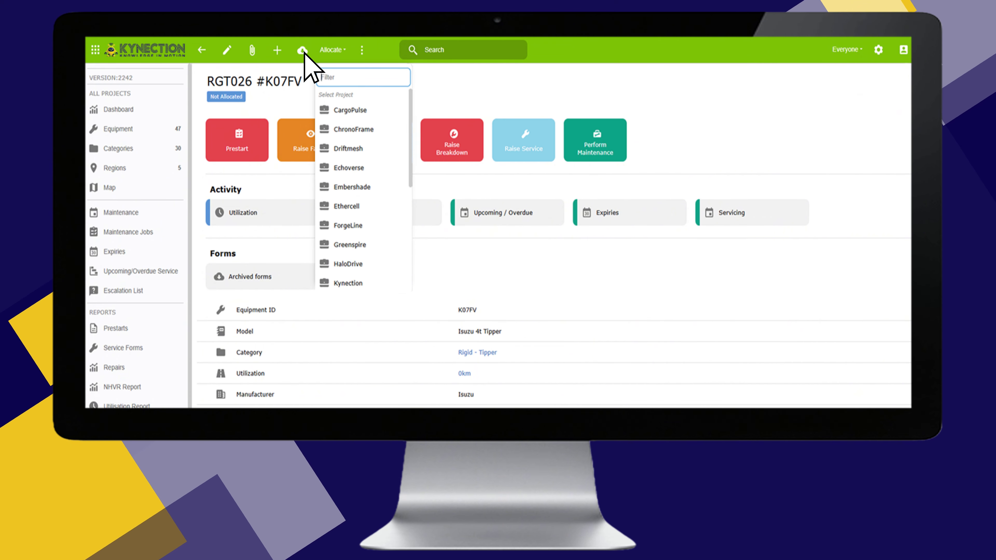
{"action": "left_click", "coordinate": [302, 50]}
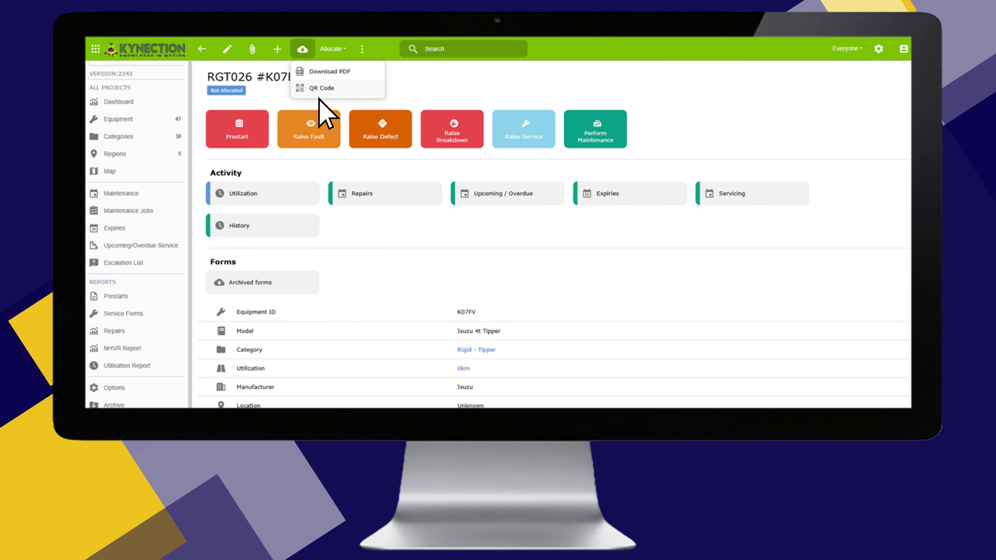
Open the equipment record for editing and look through its maintenance and cost details
{"action": "left_click", "coordinate": [227, 50]}
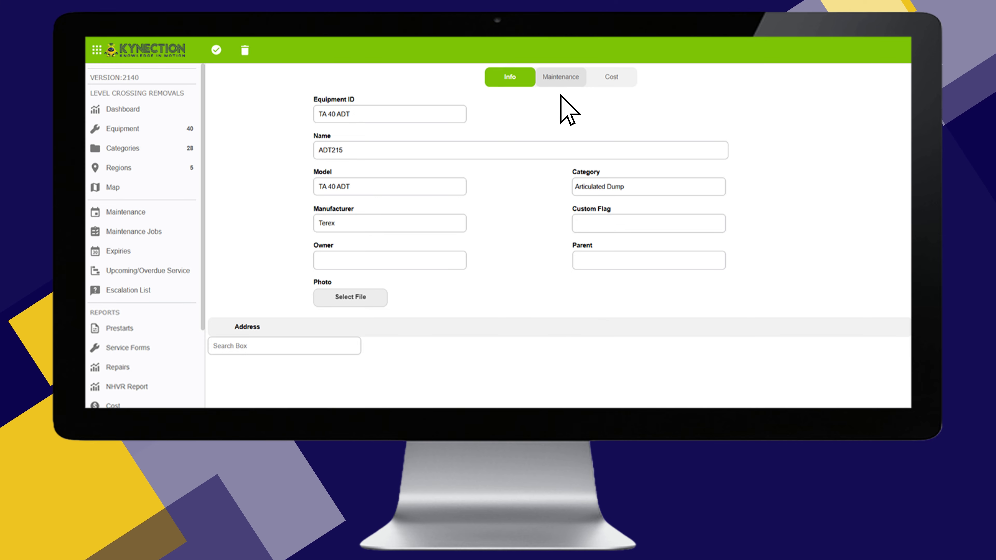
{"action": "left_click", "coordinate": [562, 81]}
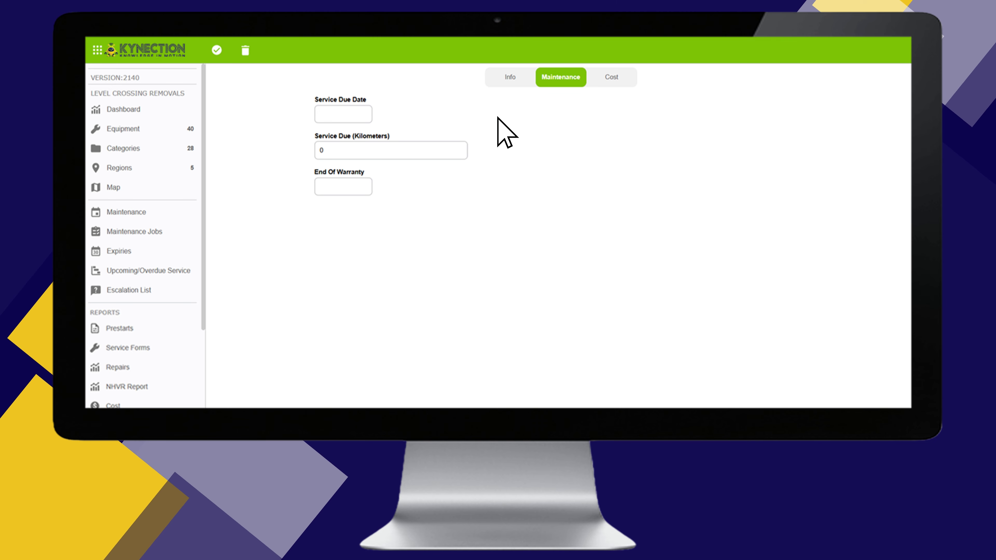
{"action": "left_click", "coordinate": [611, 77]}
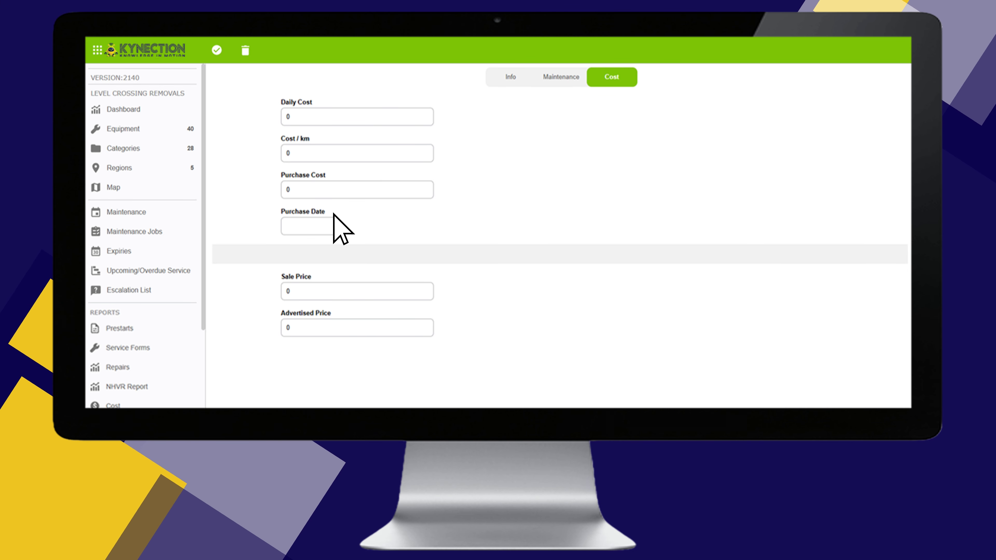
View the equipment regions and the equipment map, and bring up the map's filter options
{"action": "left_click", "coordinate": [142, 168]}
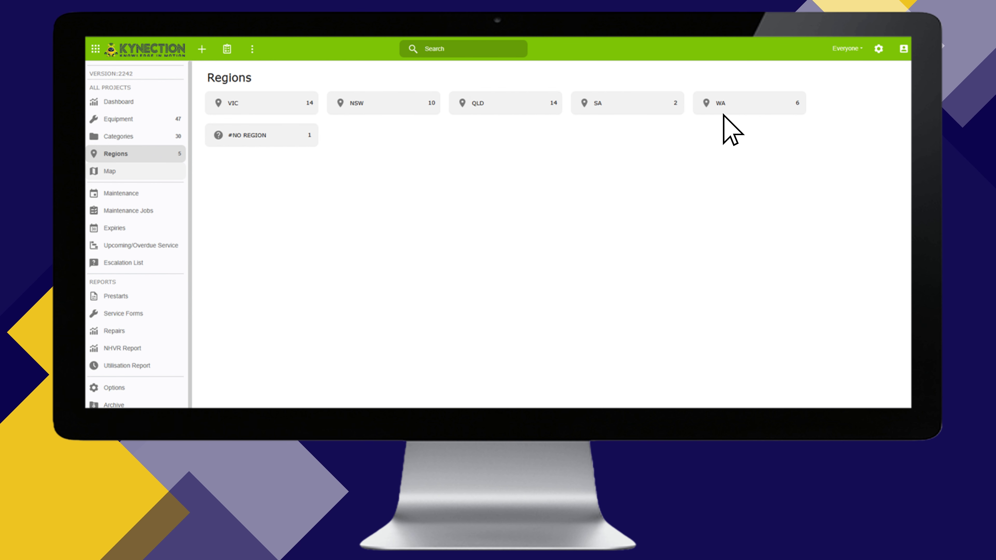
{"action": "left_click", "coordinate": [152, 171]}
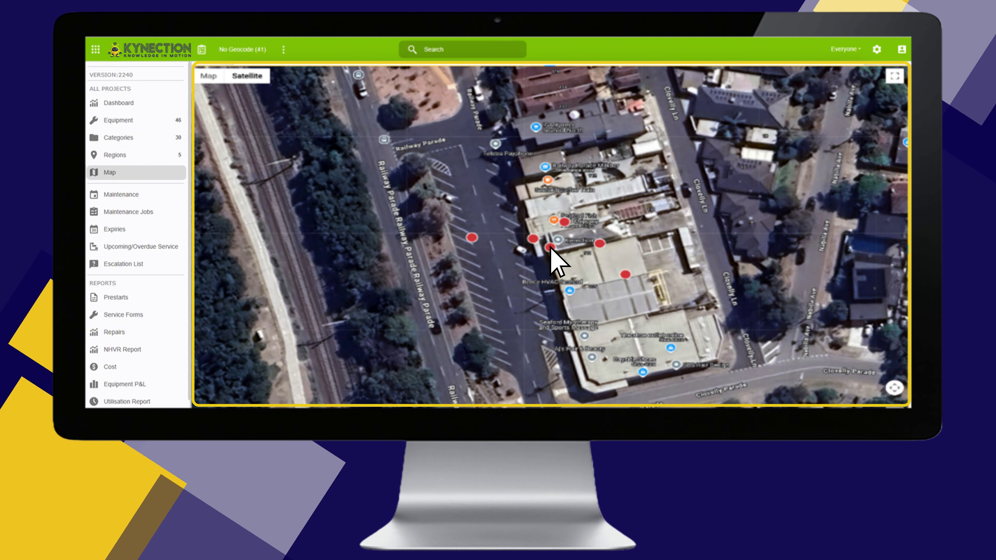
{"action": "left_click", "coordinate": [202, 49]}
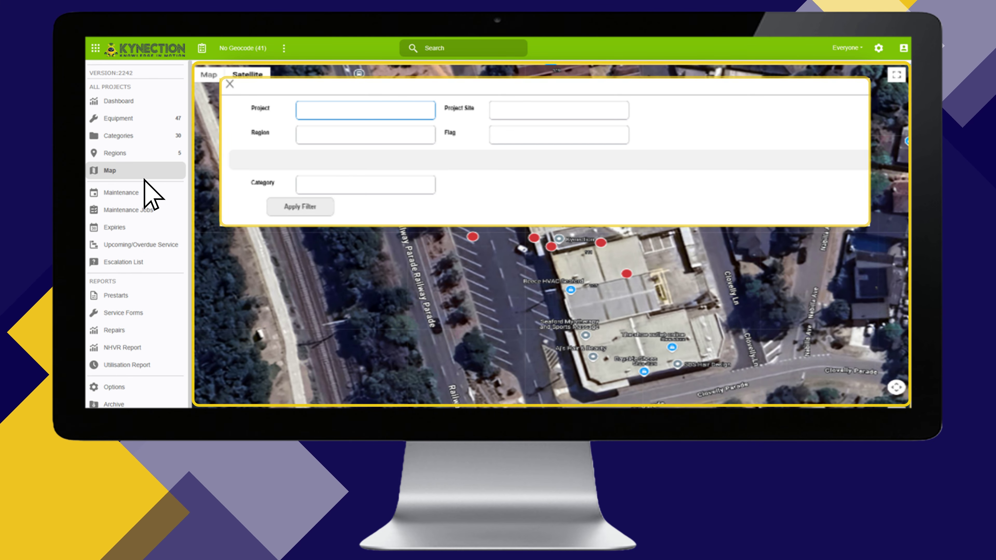
View the maintenance planner by week and show the details of a pending repair item for FTE213
{"action": "left_click", "coordinate": [134, 209]}
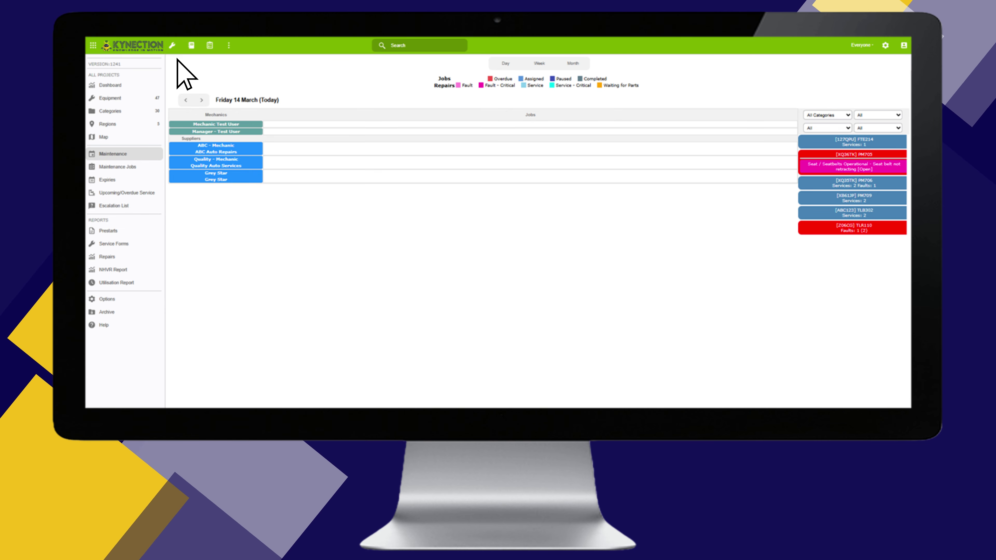
{"action": "left_click", "coordinate": [540, 64]}
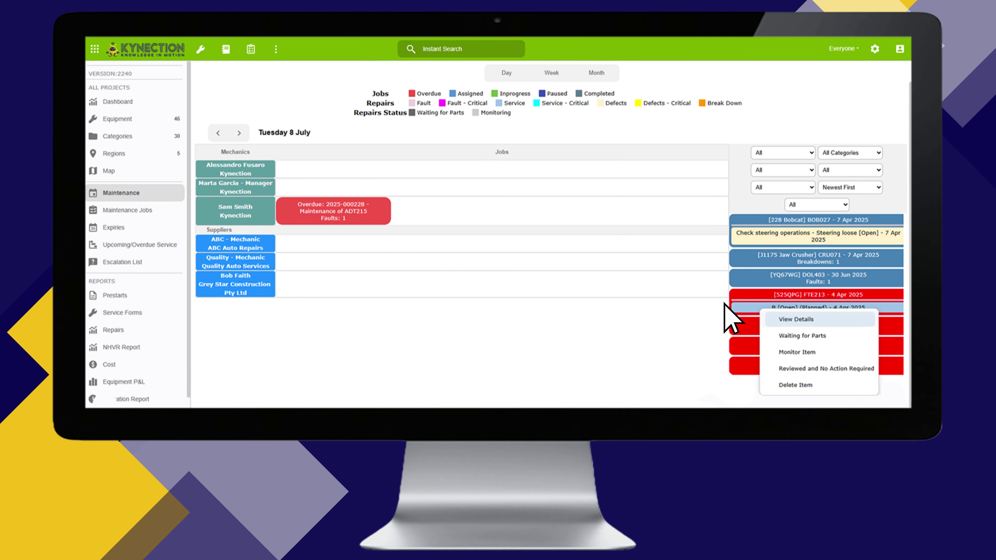
{"action": "left_click", "coordinate": [773, 317]}
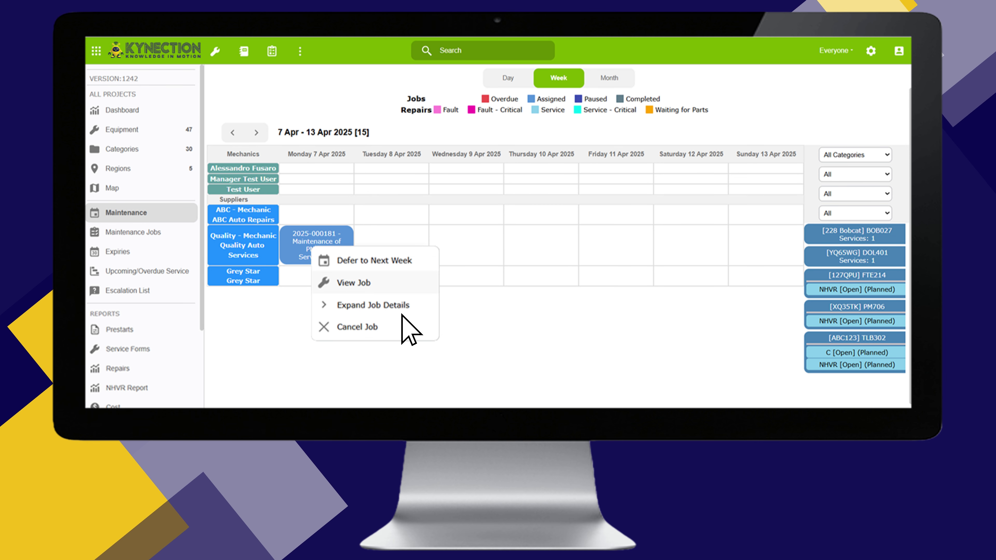
Open the scheduled maintenance job, create and save its service form, and mark the job complete
{"action": "left_click", "coordinate": [419, 280]}
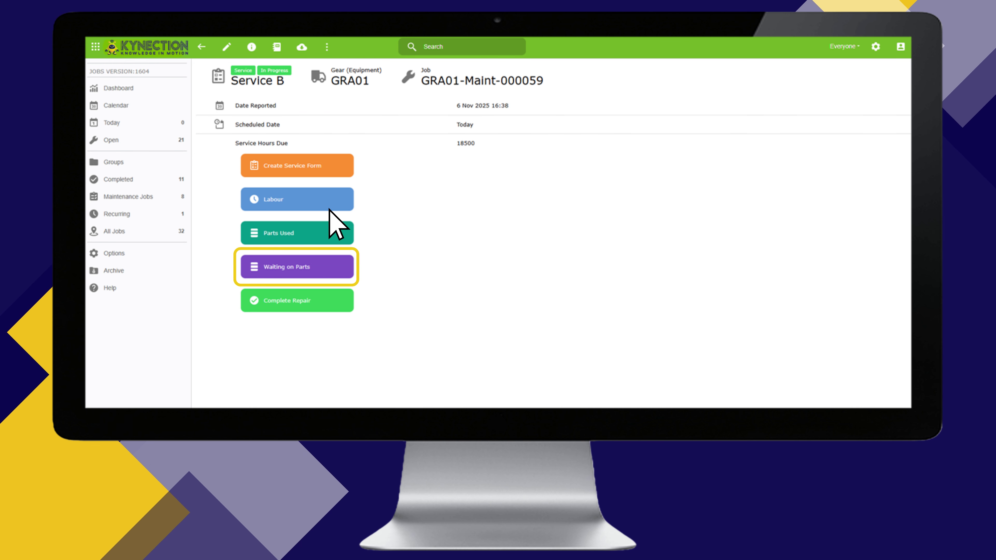
{"action": "left_click", "coordinate": [330, 165]}
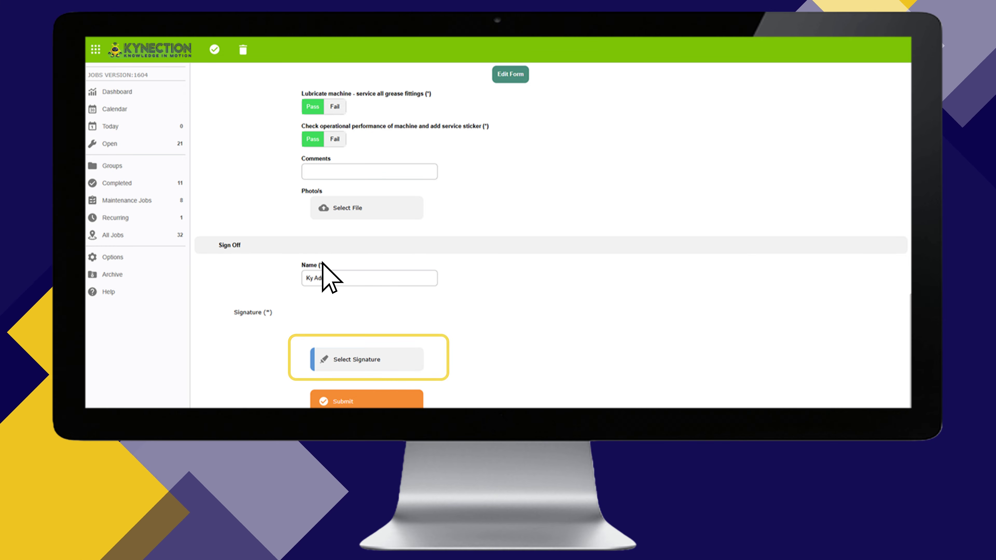
{"action": "left_click", "coordinate": [218, 58]}
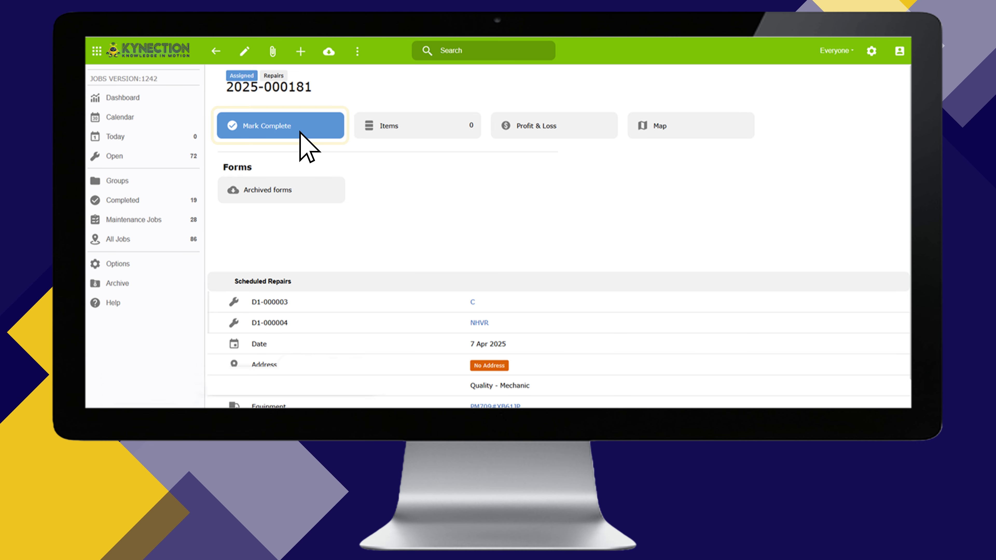
{"action": "left_click", "coordinate": [289, 129]}
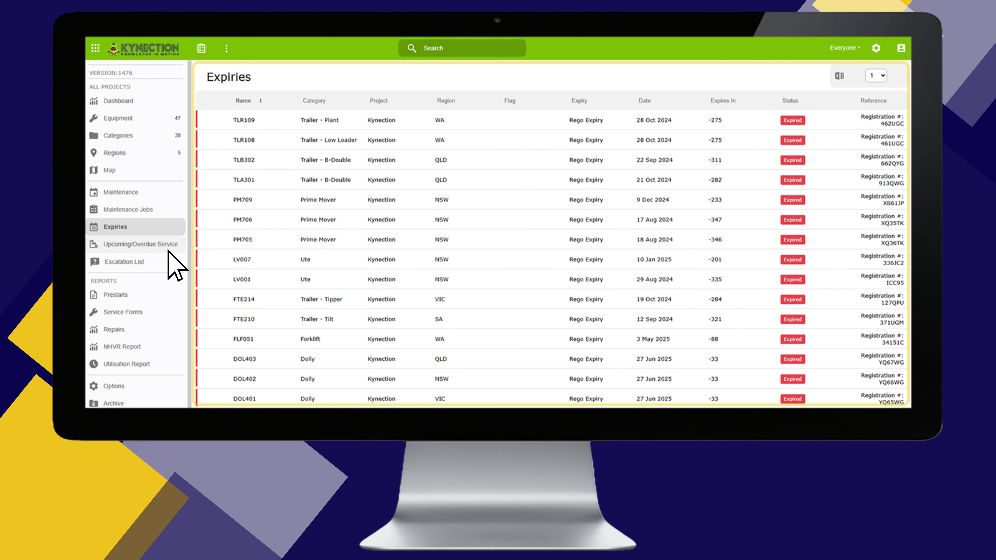
Review the upcoming and overdue services and the escalation list of items without recent updates
{"action": "left_click", "coordinate": [154, 245]}
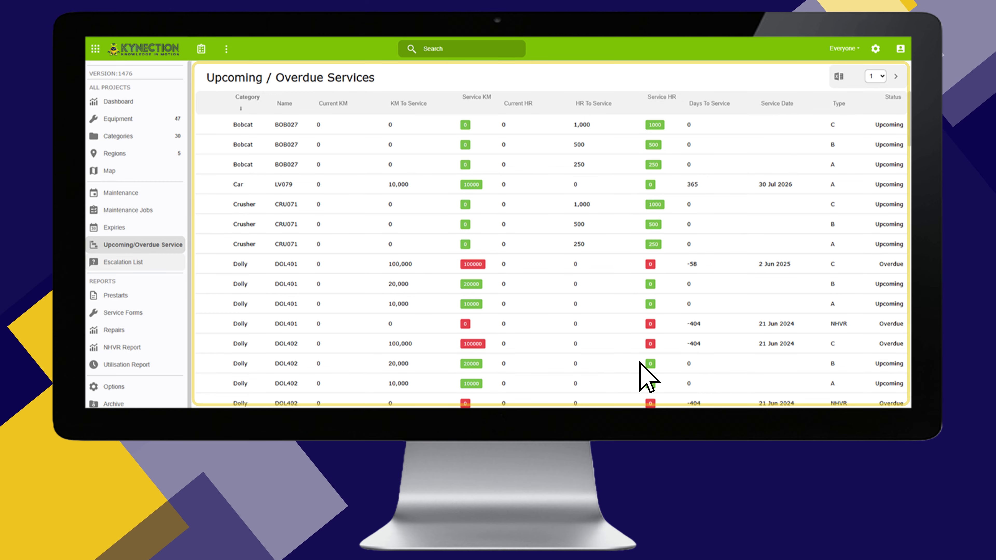
{"action": "left_click", "coordinate": [159, 262]}
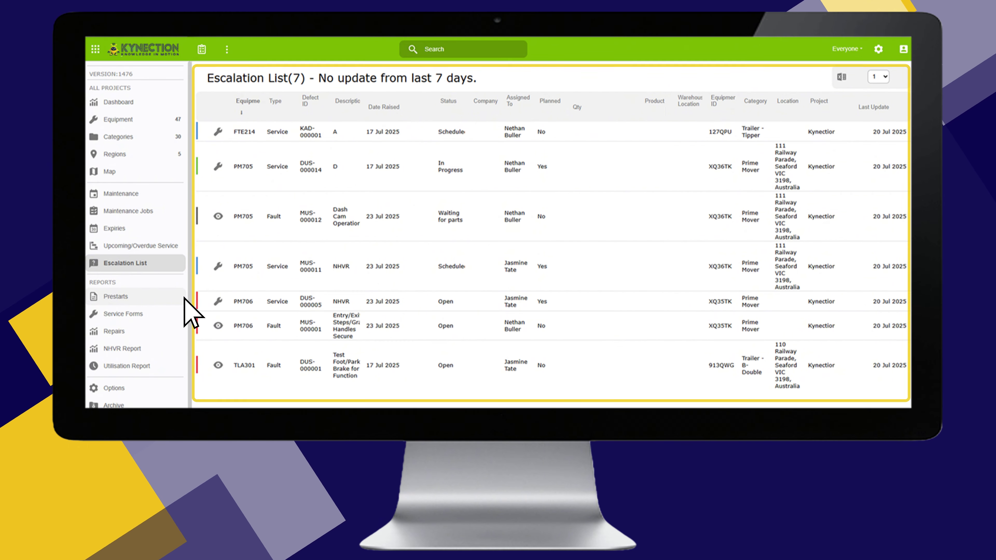
Look through the prestart, service form, repairs, NHVR and utilisation reports
{"action": "left_click", "coordinate": [123, 297]}
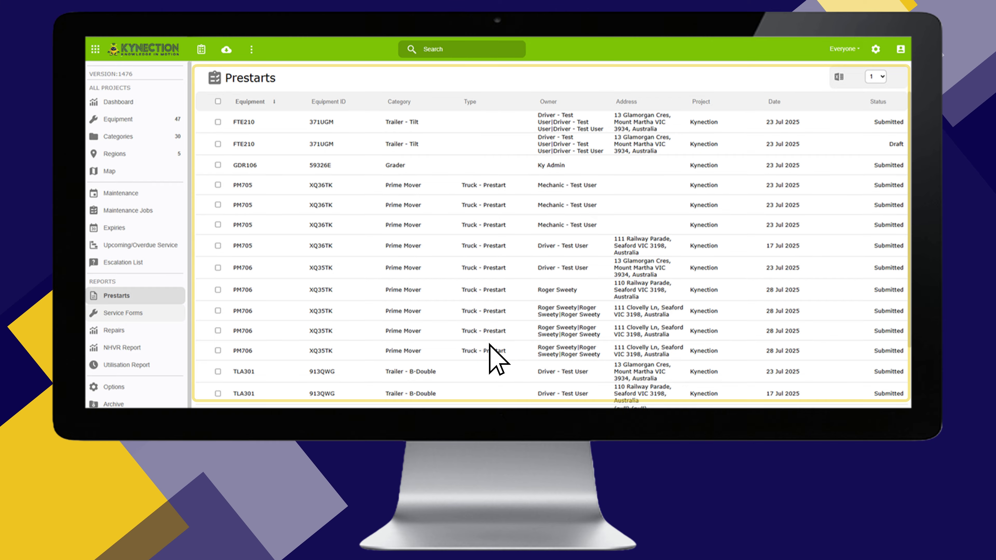
{"action": "left_click", "coordinate": [150, 312]}
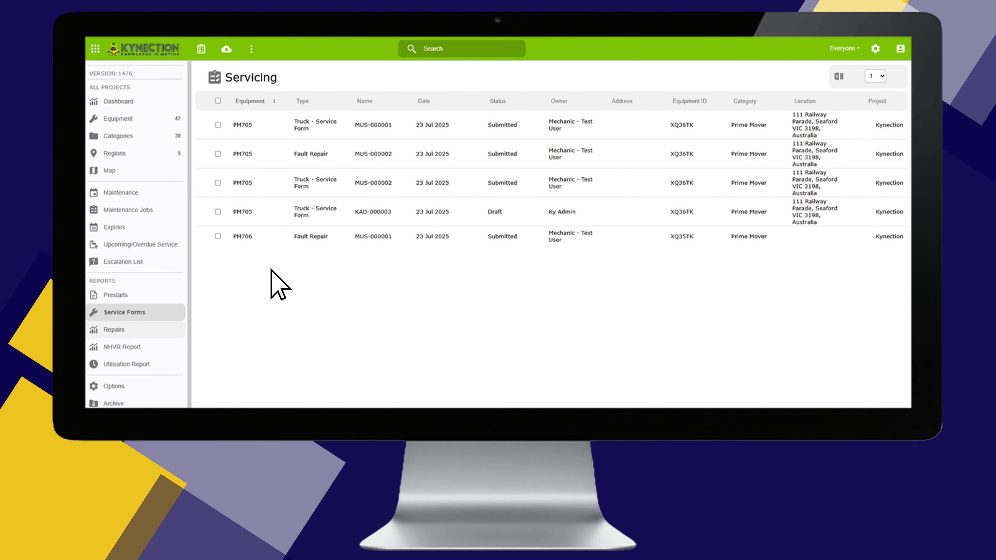
{"action": "left_click", "coordinate": [145, 330]}
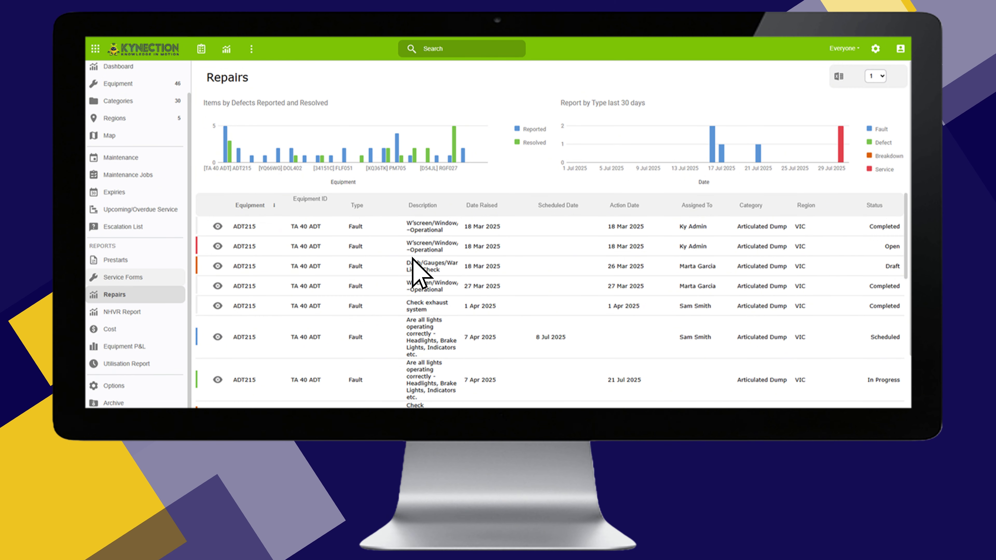
{"action": "left_click", "coordinate": [146, 312]}
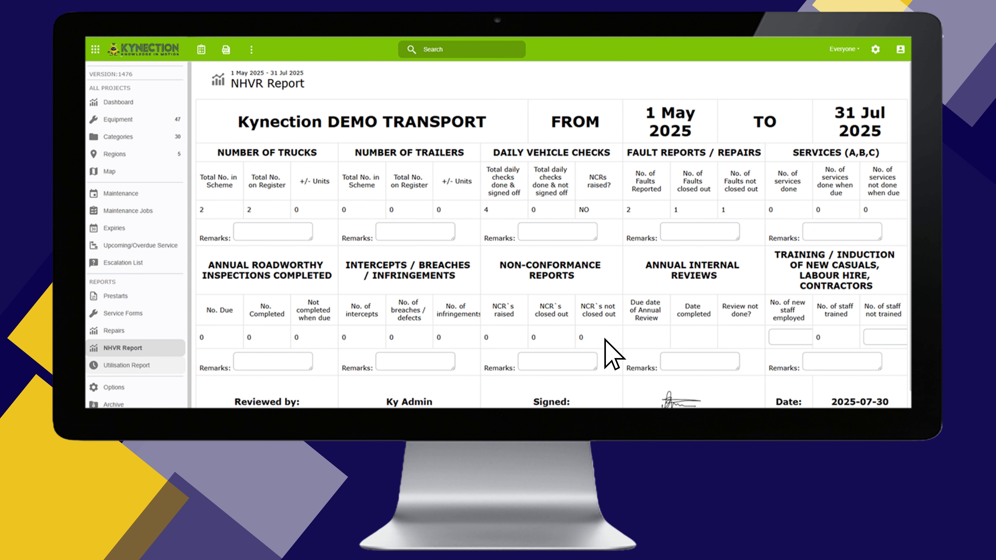
{"action": "left_click", "coordinate": [165, 365]}
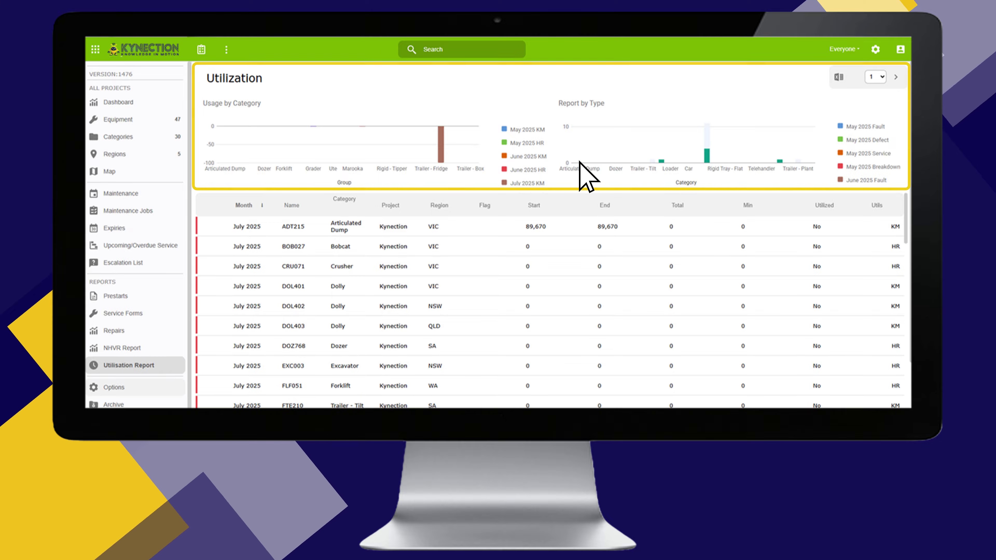
Add a recurring "Monthly subscription" expense of 40 under Service Expense, from 01/08/2025 to 31/08/2026, repeating every month
{"action": "left_click", "coordinate": [145, 386]}
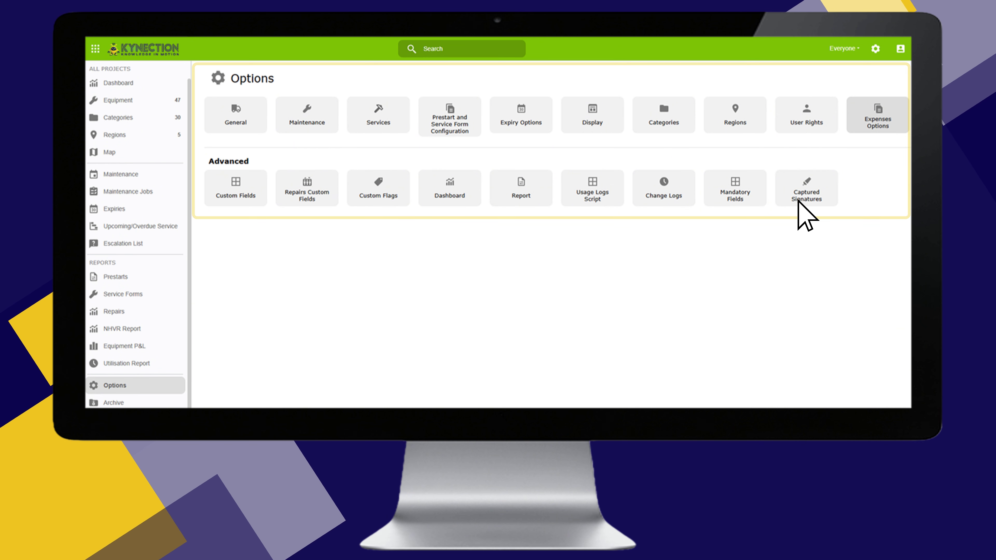
{"action": "left_click", "coordinate": [890, 124]}
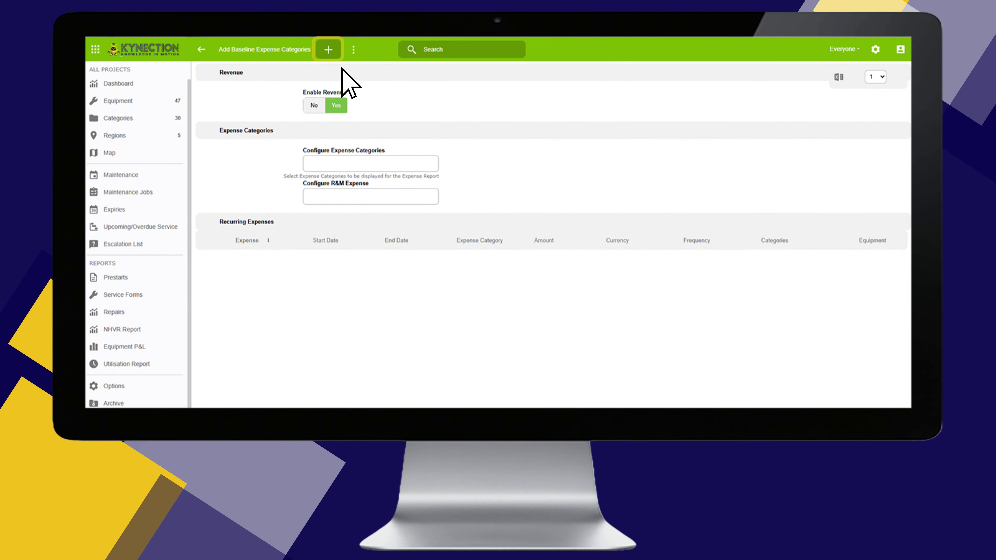
{"action": "left_click", "coordinate": [328, 49]}
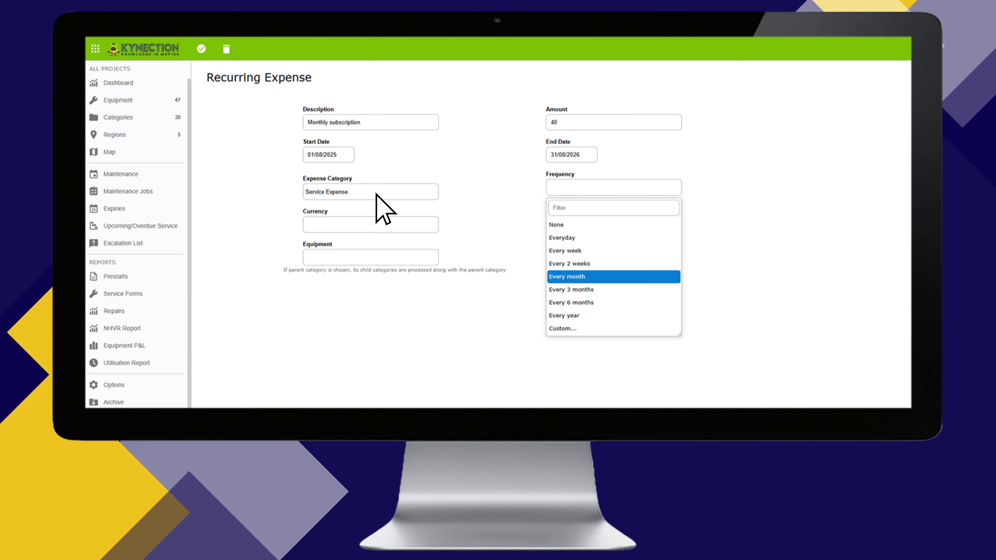
{"action": "key", "text": "Return"}
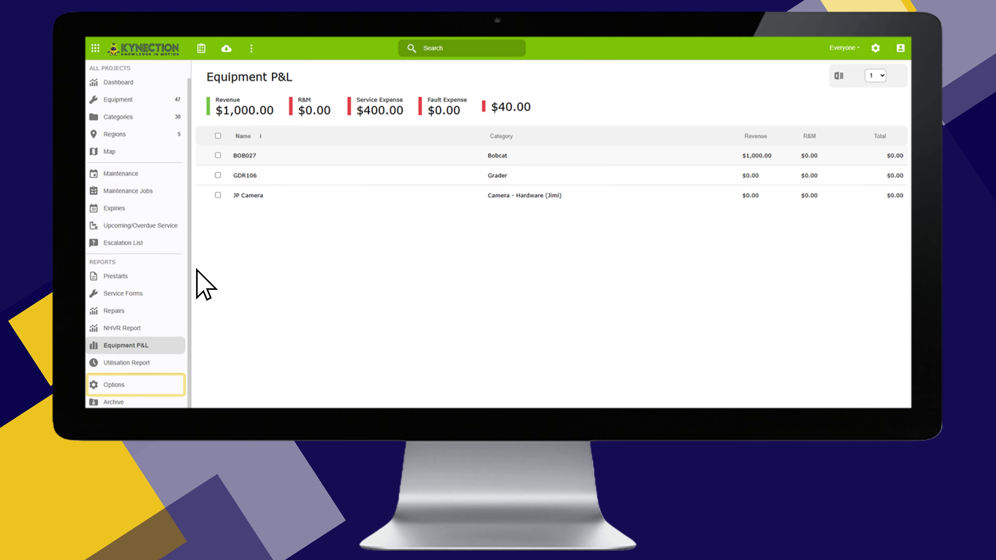
Add a new service type named E in the Services options
{"action": "left_click", "coordinate": [114, 385]}
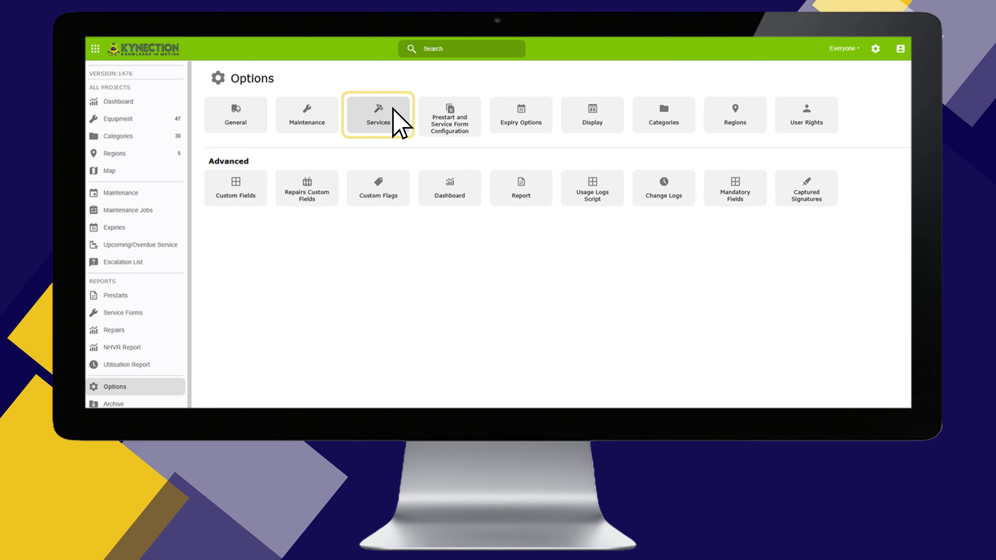
{"action": "left_click", "coordinate": [395, 125]}
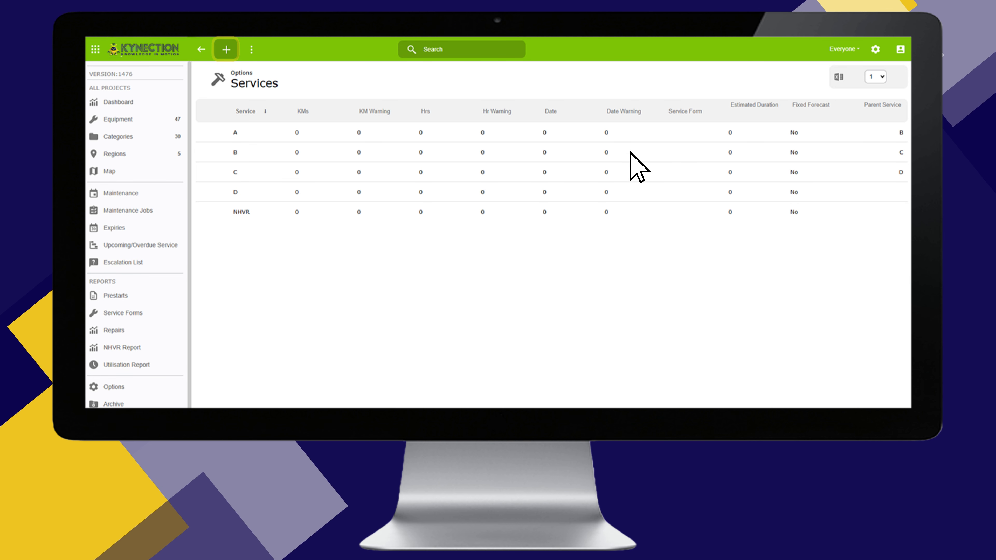
{"action": "left_click", "coordinate": [234, 55]}
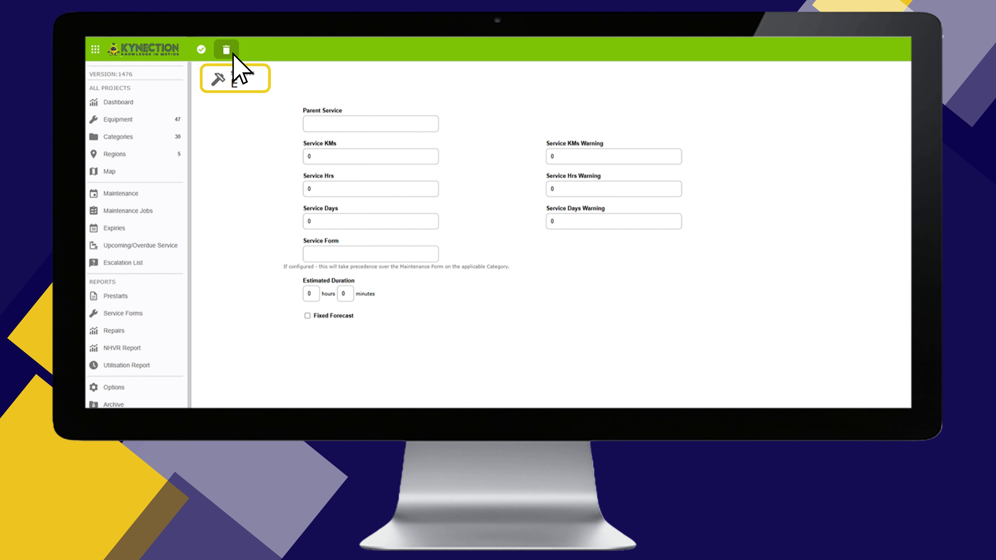
{"action": "type", "text": "E"}
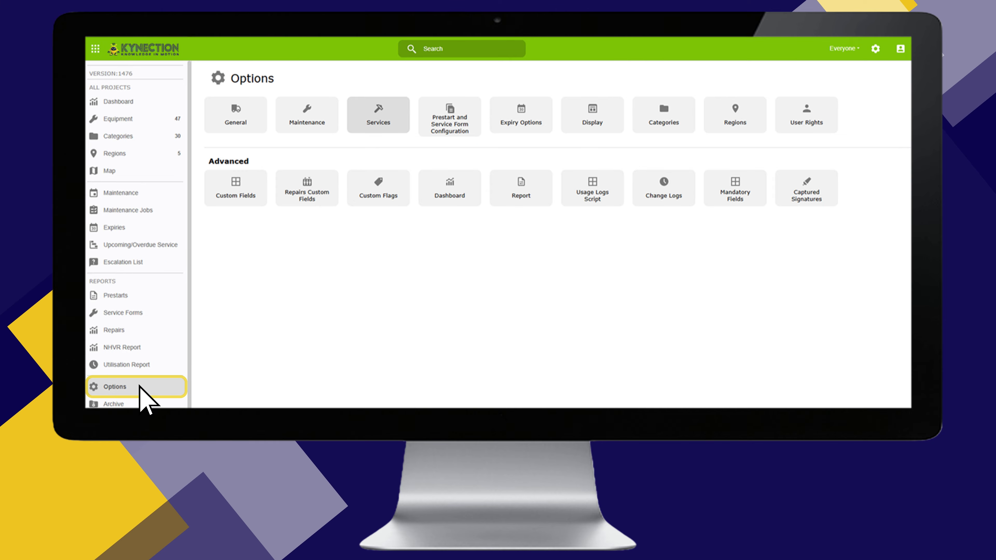
Start adding a service to the Cultivator category and show the available service types
{"action": "left_click", "coordinate": [640, 132]}
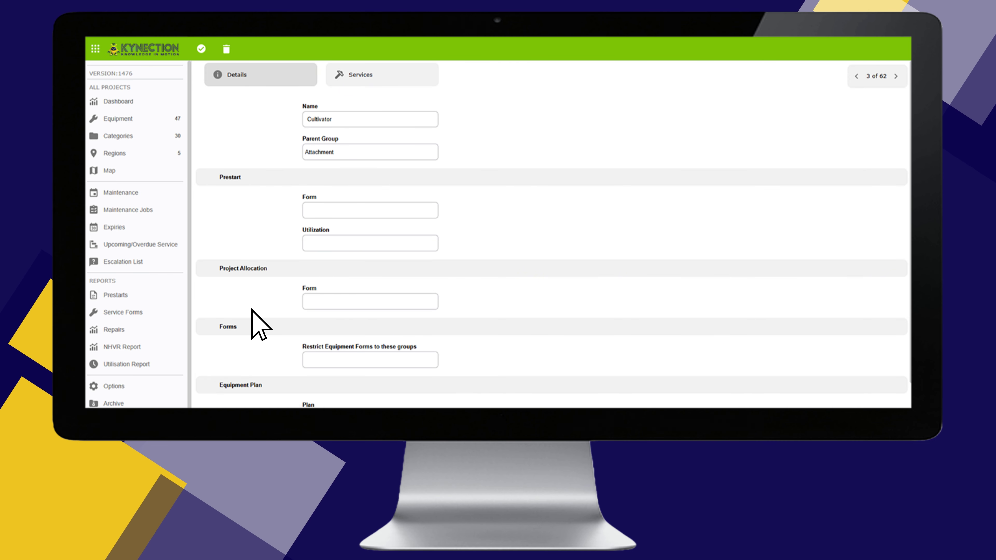
{"action": "left_click", "coordinate": [361, 75]}
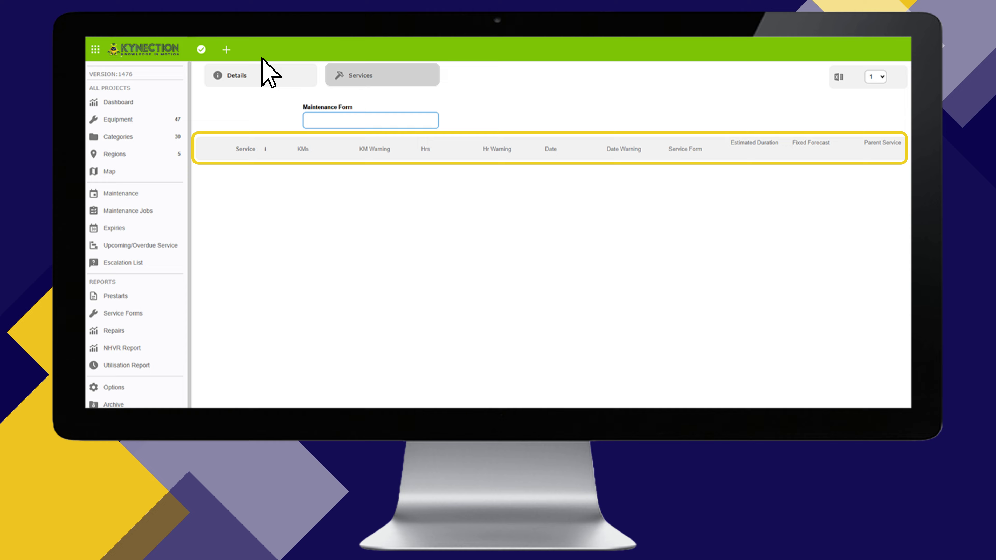
{"action": "left_click", "coordinate": [227, 50]}
{"action": "left_click", "coordinate": [373, 113]}
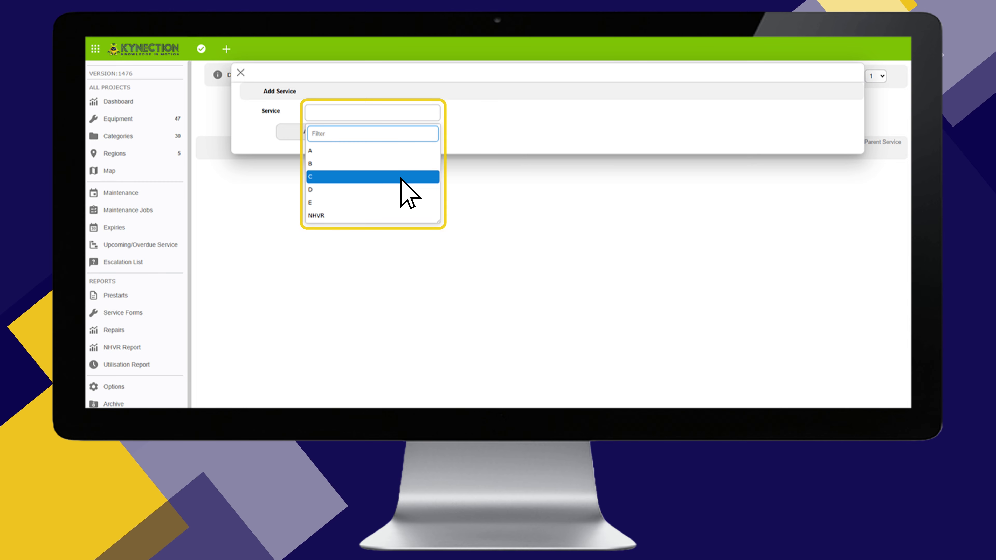